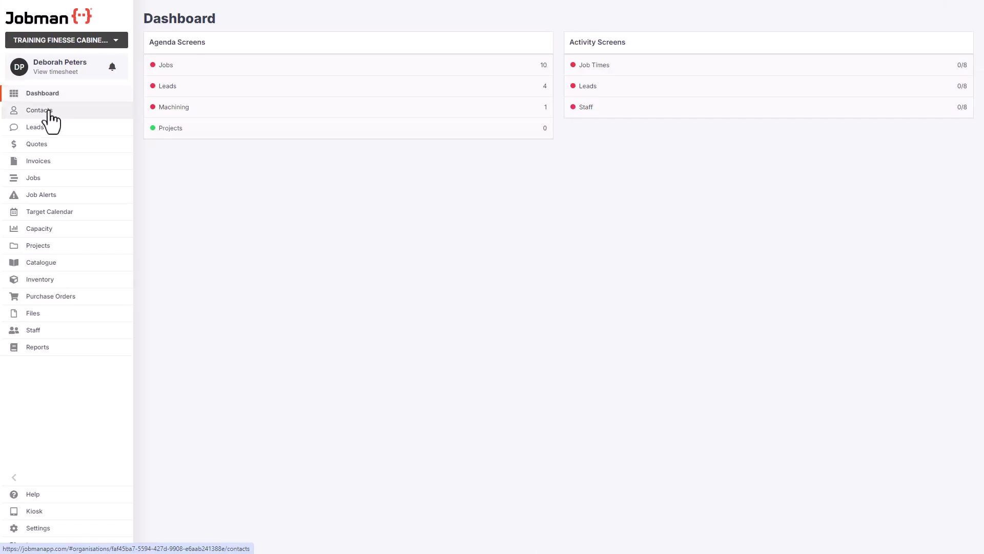
# Step: Open the contacts list, view its accounting sync page and return to the list
pyautogui.click(50, 113)
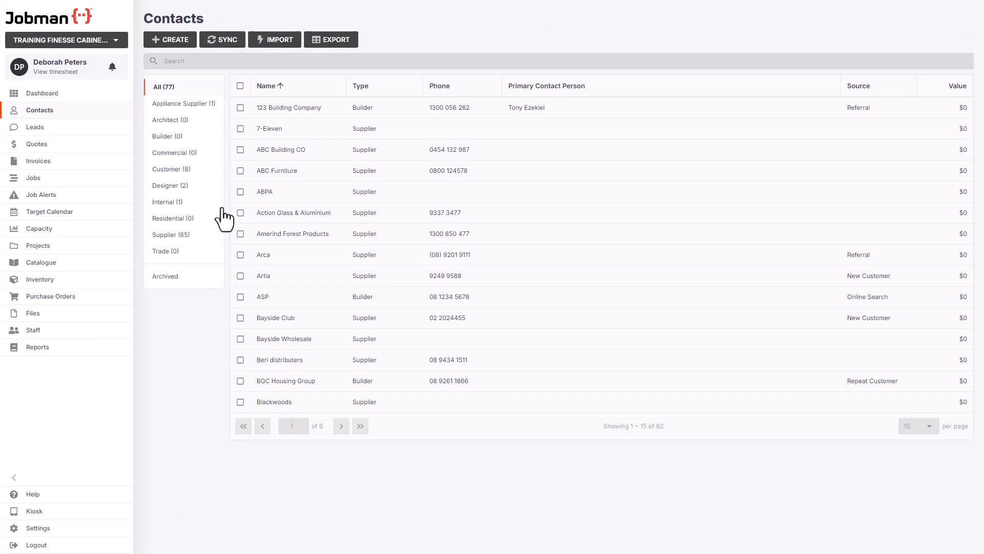
pyautogui.click(223, 46)
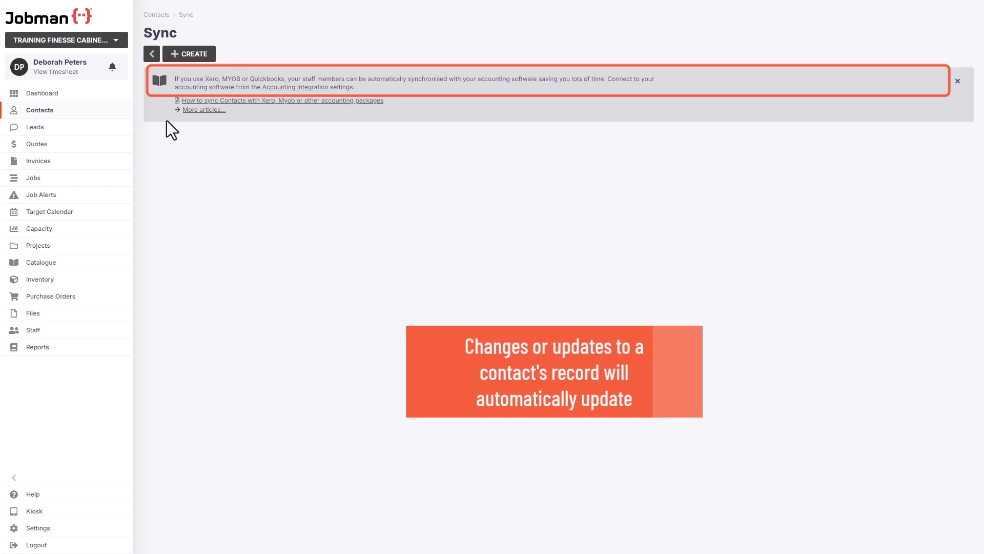
pyautogui.click(151, 54)
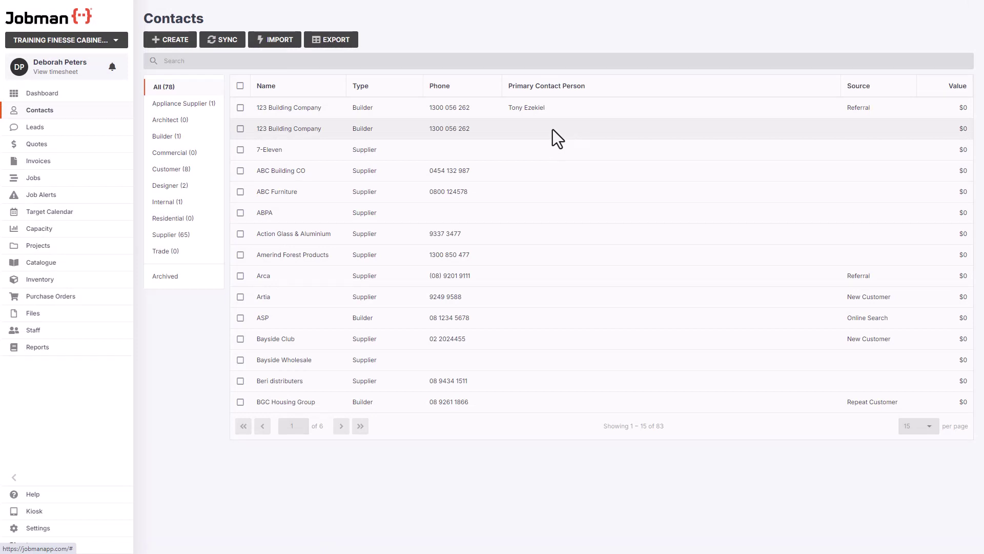
# Step: Merge the duplicate 123 Building Company contact without a primary person into the original 123 Building Company, then return to the contacts list
pyautogui.click(240, 129)
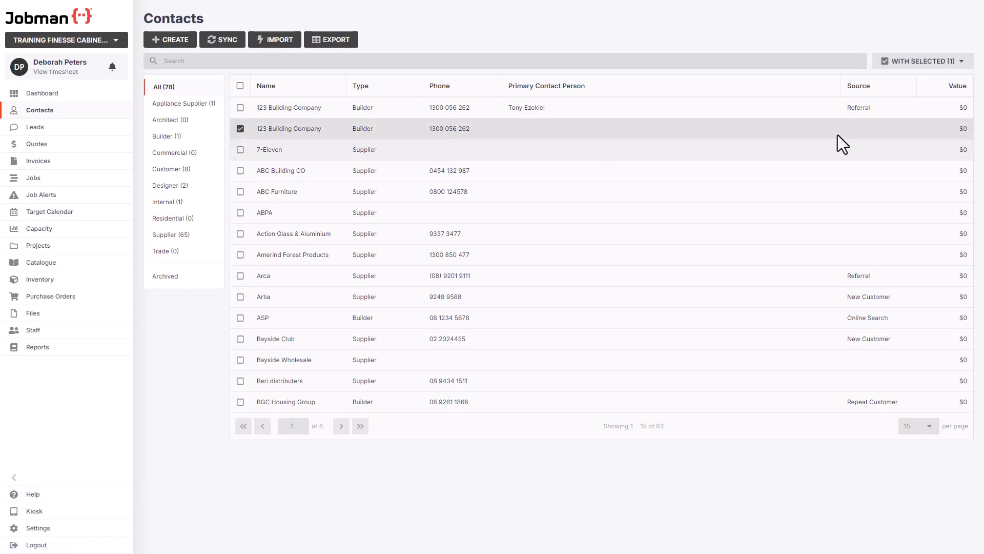
pyautogui.click(935, 62)
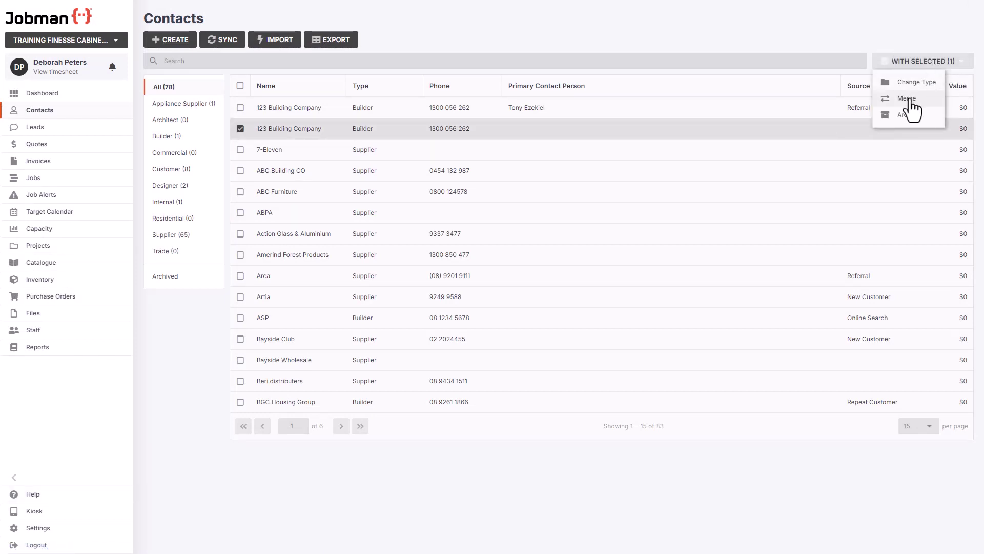
pyautogui.click(907, 98)
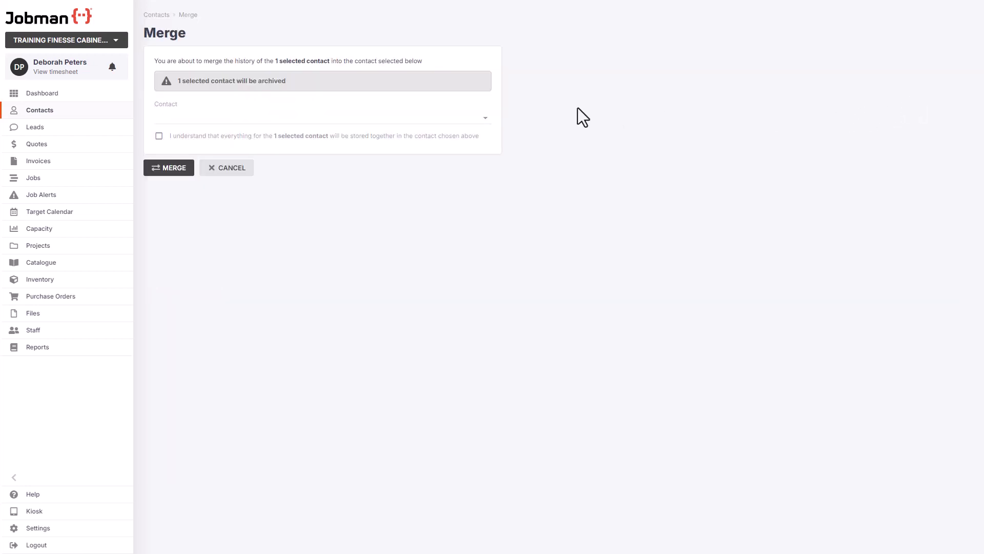
pyautogui.click(484, 128)
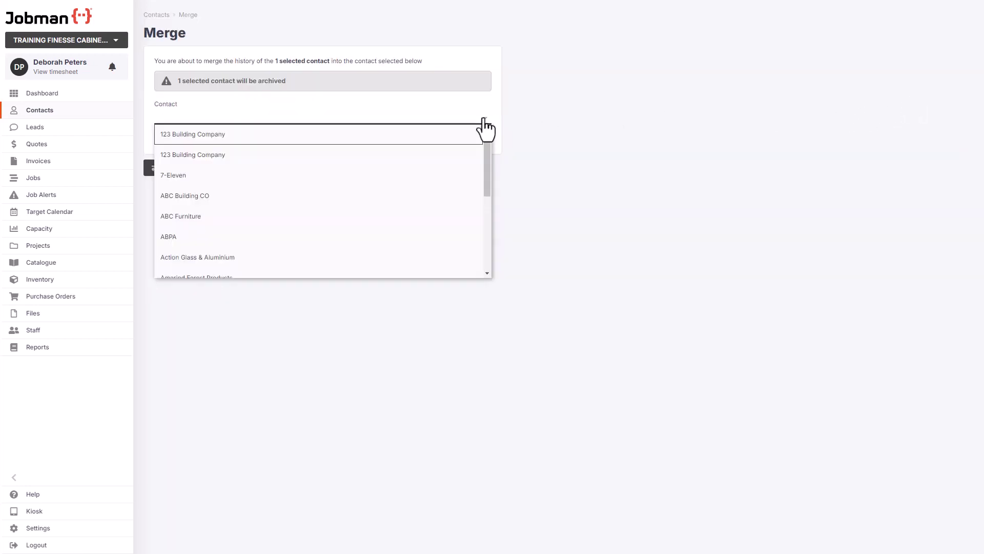
pyautogui.click(374, 140)
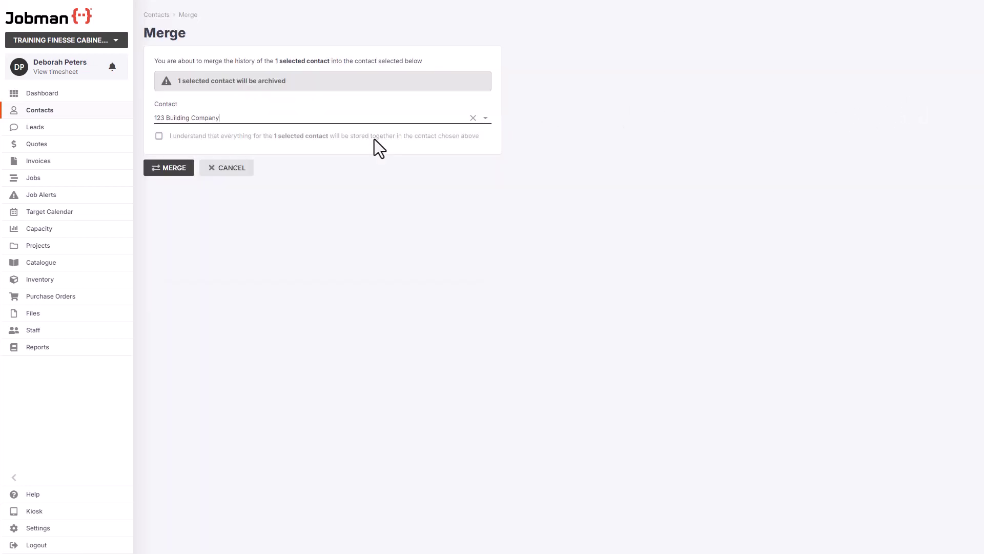
pyautogui.click(156, 137)
pyautogui.click(165, 171)
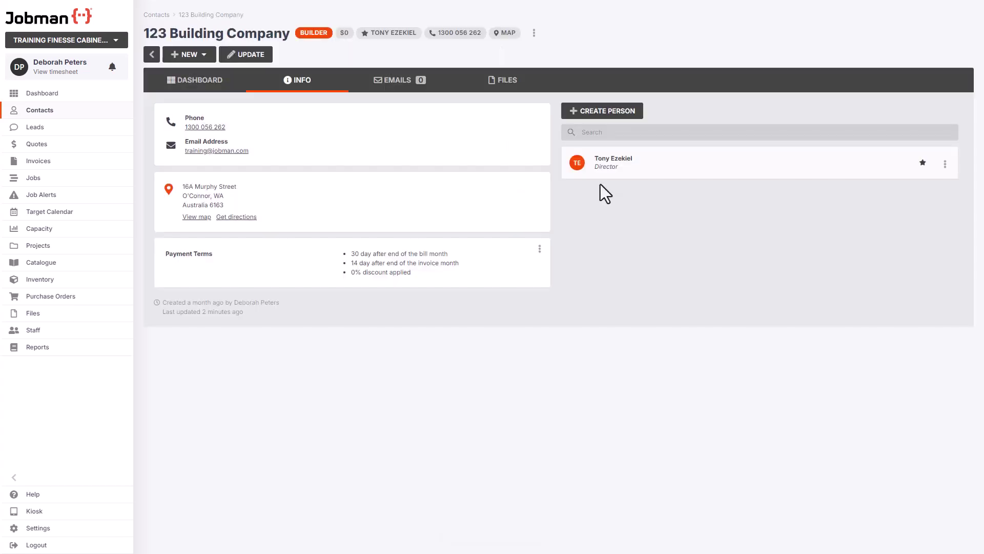
pyautogui.click(150, 58)
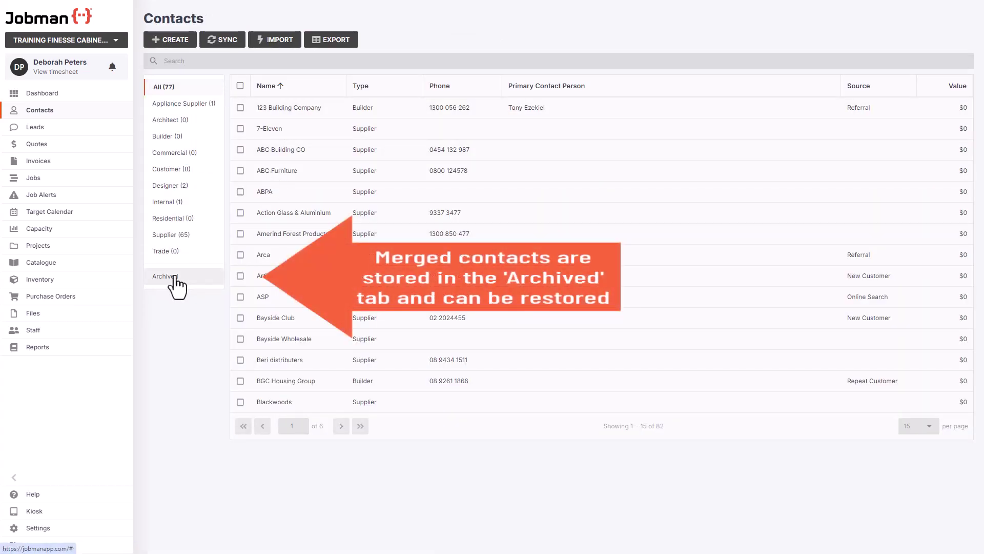
# Step: Start a new contact named ABC Studios with the type Builder and look through the rest of the form
pyautogui.click(168, 42)
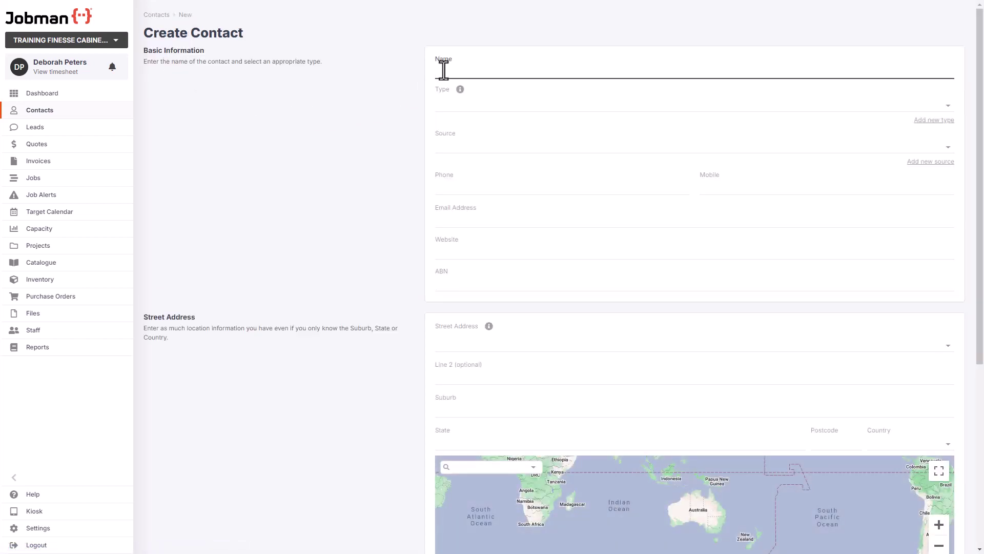
pyautogui.write('ABC Studios')
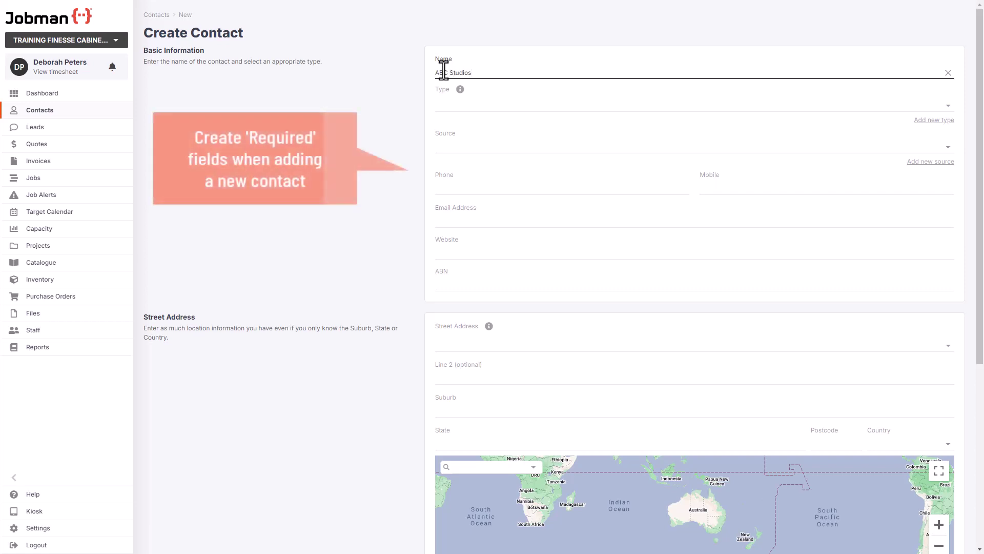
pyautogui.click(949, 108)
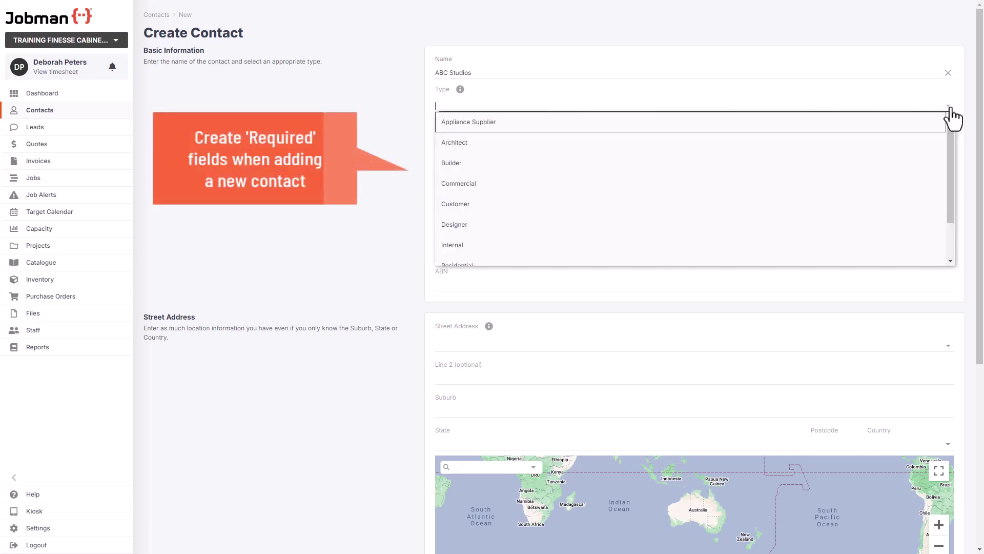
pyautogui.click(525, 171)
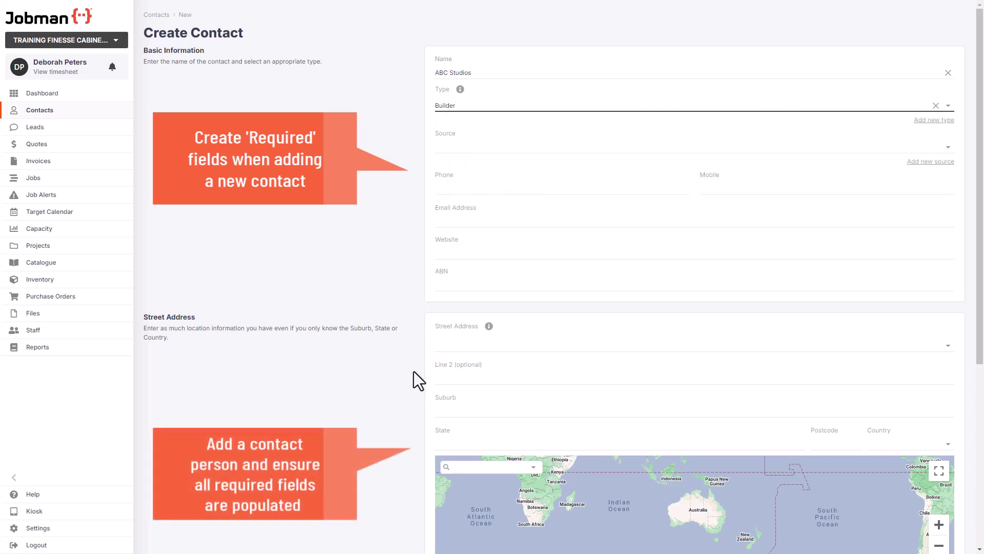
pyautogui.scroll(-5, 414, 372)
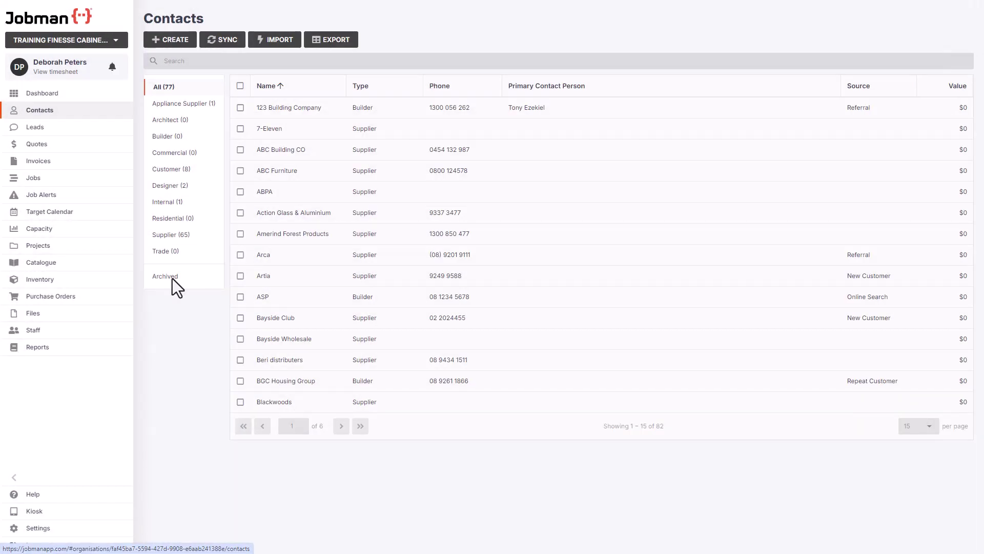
# Step: Start a new contact import and download the sample CSV template
pyautogui.click(269, 41)
pyautogui.click(198, 56)
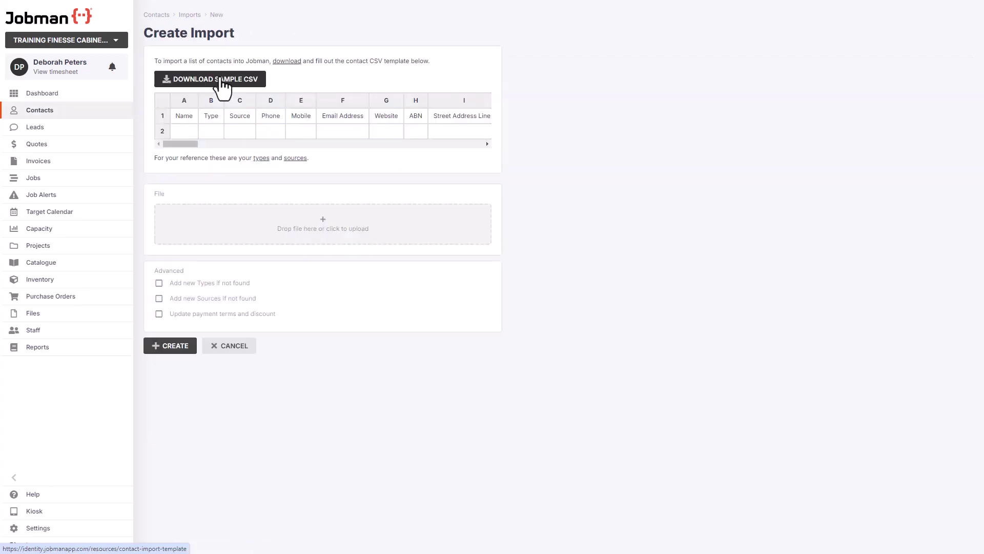
pyautogui.click(223, 80)
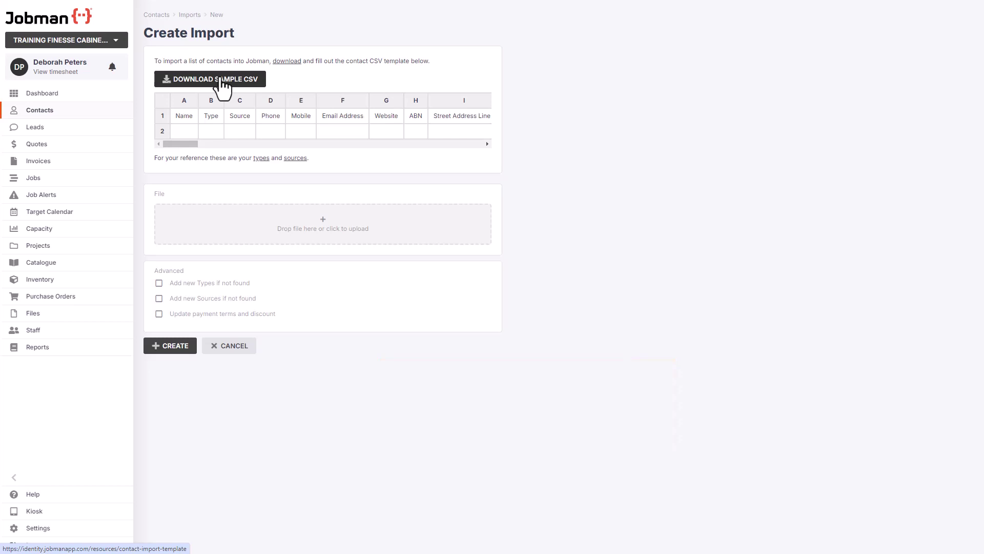
# Step: Attach ContactImport.csv to the import and enable adding new types if not found and updating payment terms and discount
pyautogui.moveTo(223, 85); pyautogui.dragTo(284, 236)
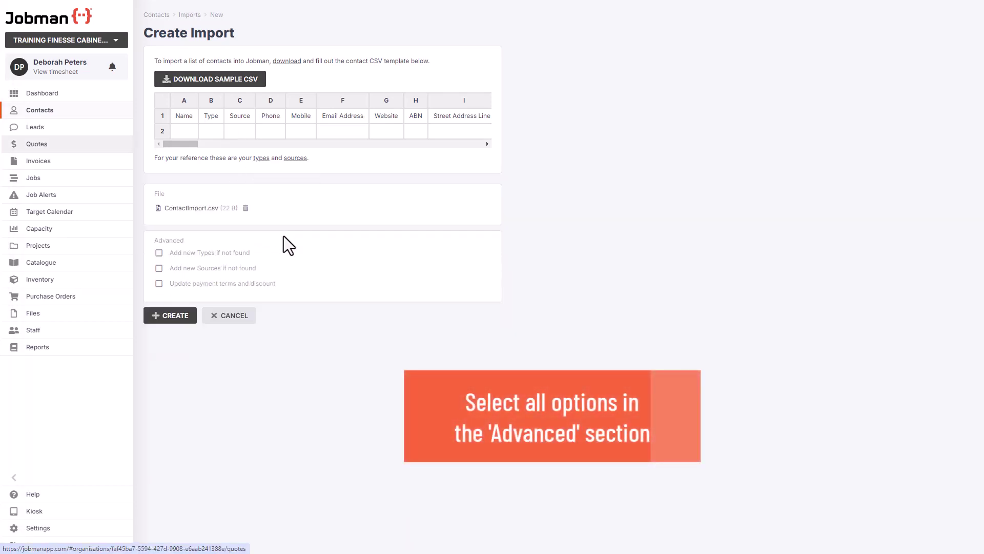
pyautogui.click(159, 253)
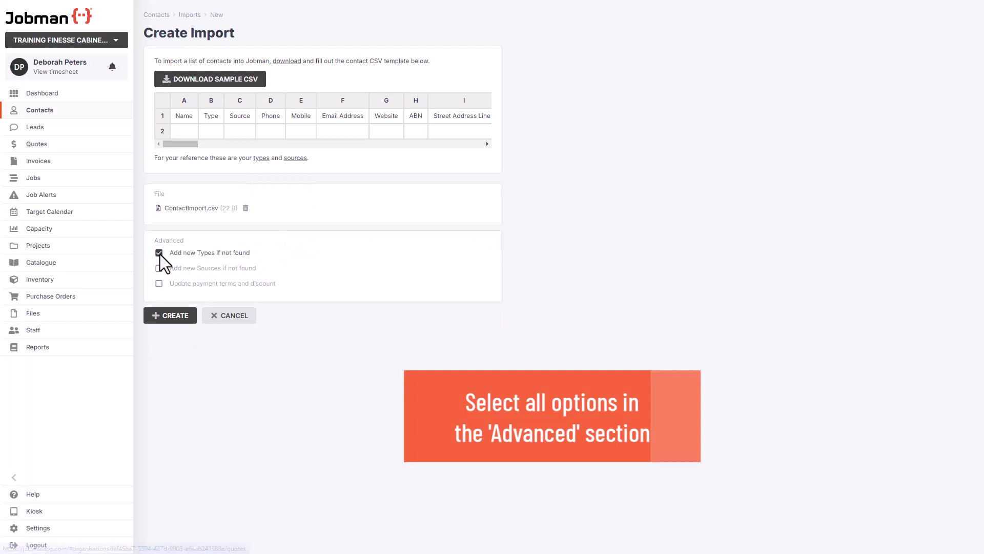
pyautogui.click(159, 283)
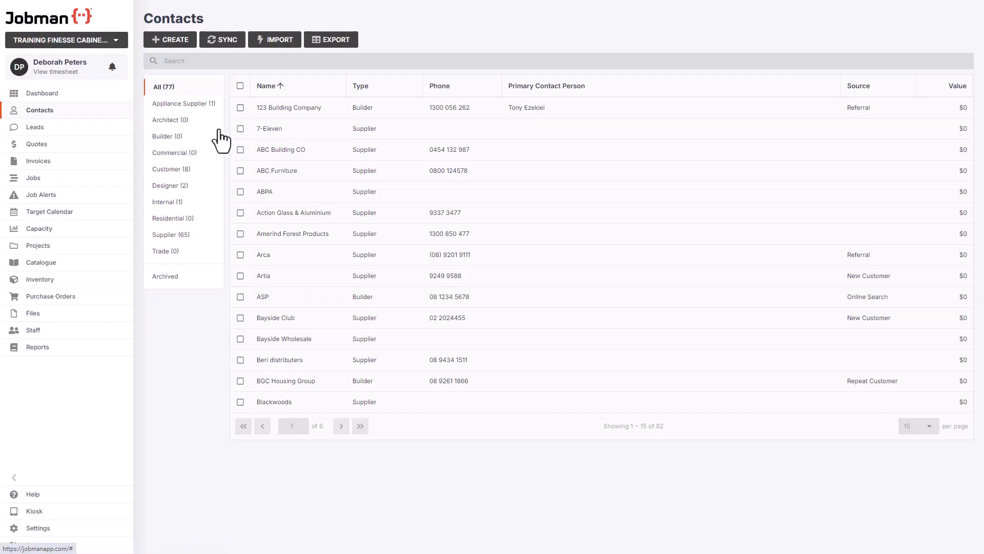
# Step: Create a contacts export limited to the Builder type, excluding archived contacts, and return to the contacts list
pyautogui.click(325, 40)
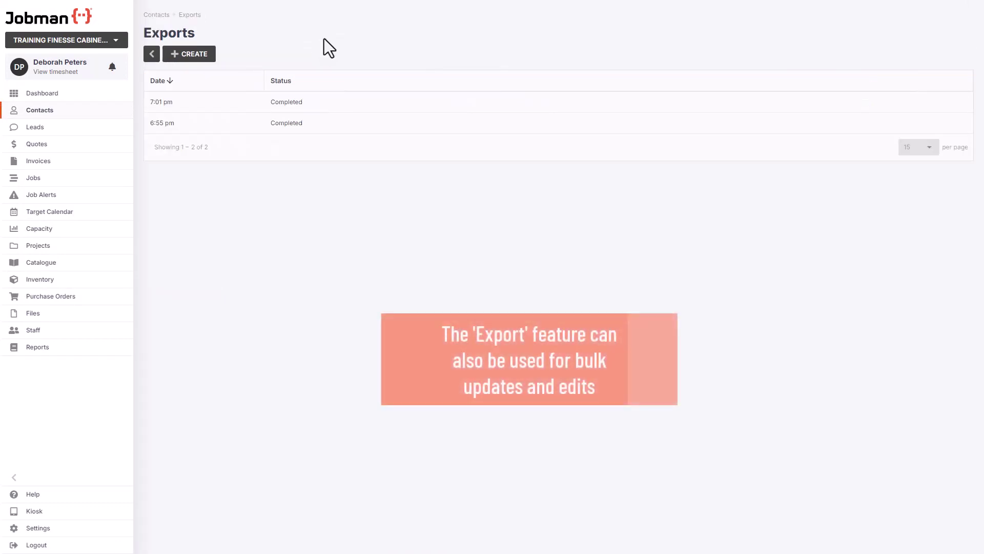
pyautogui.click(194, 57)
pyautogui.click(210, 77)
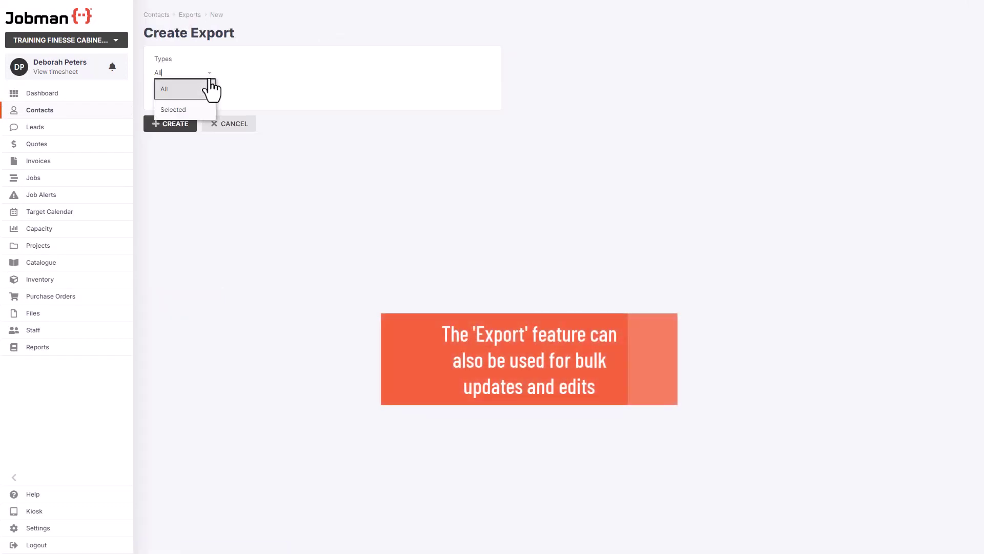
pyautogui.click(188, 116)
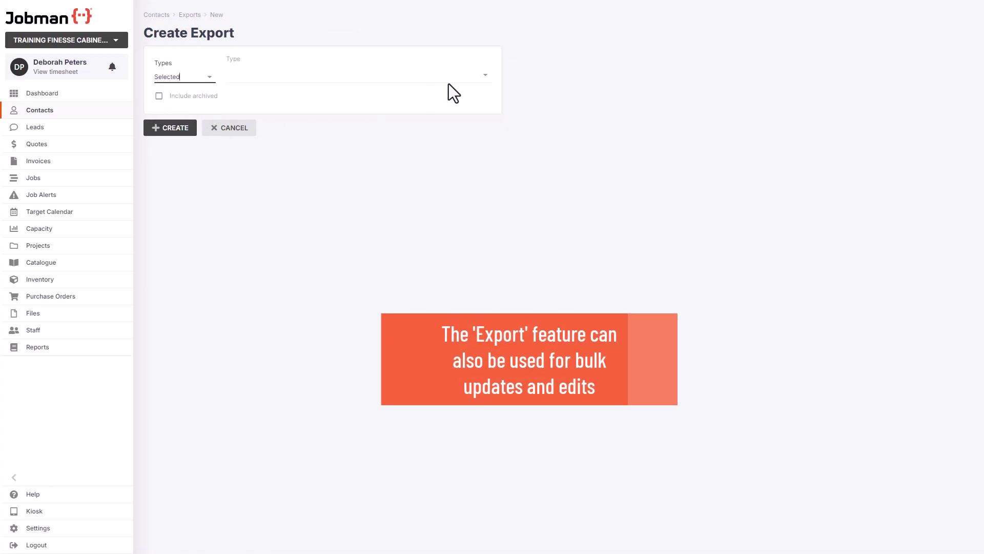
pyautogui.click(485, 77)
pyautogui.click(363, 157)
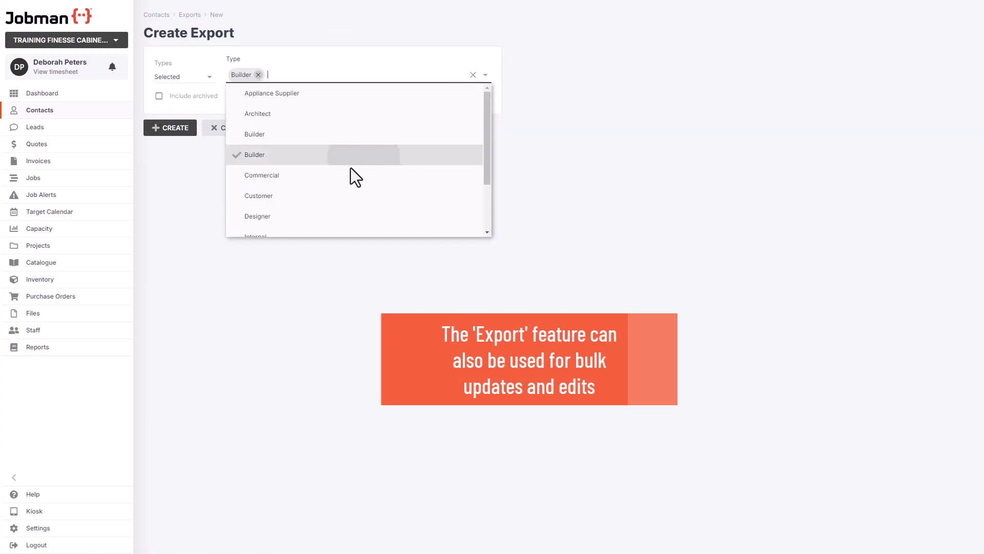
pyautogui.click(176, 167)
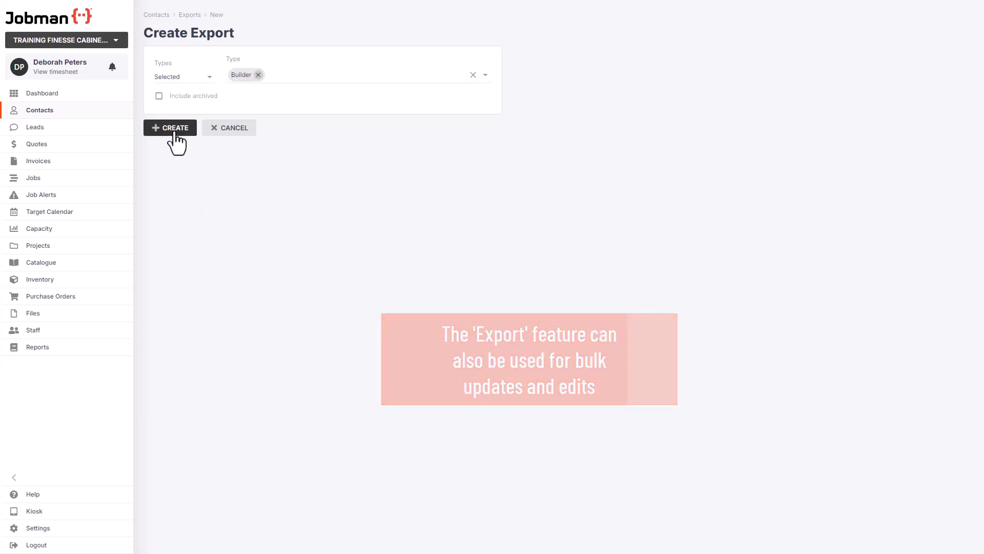
pyautogui.click(175, 132)
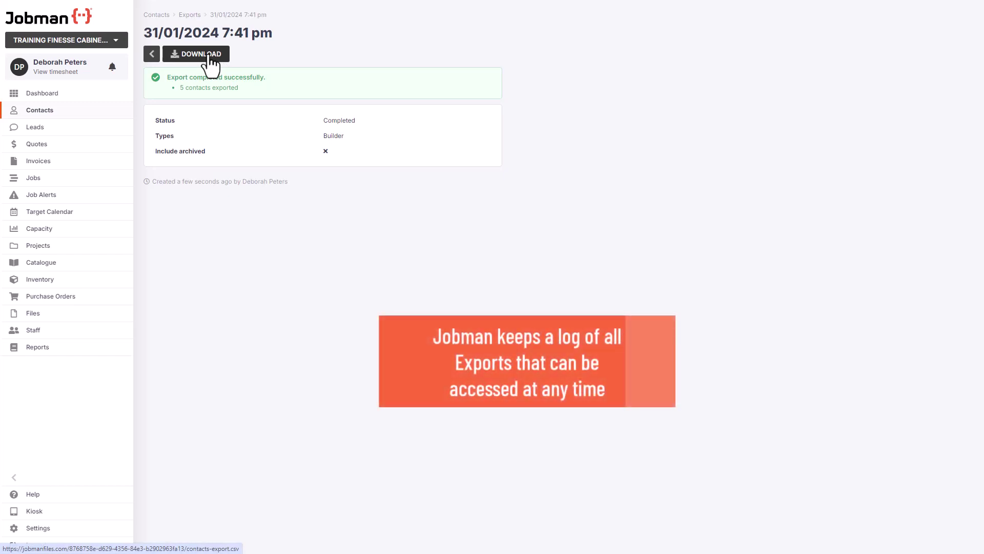
pyautogui.click(153, 54)
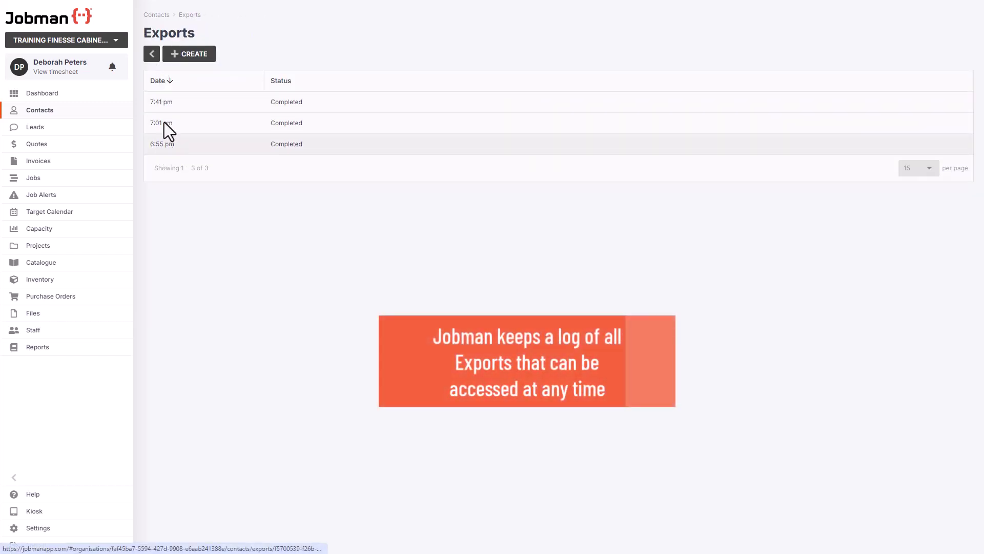
pyautogui.click(152, 55)
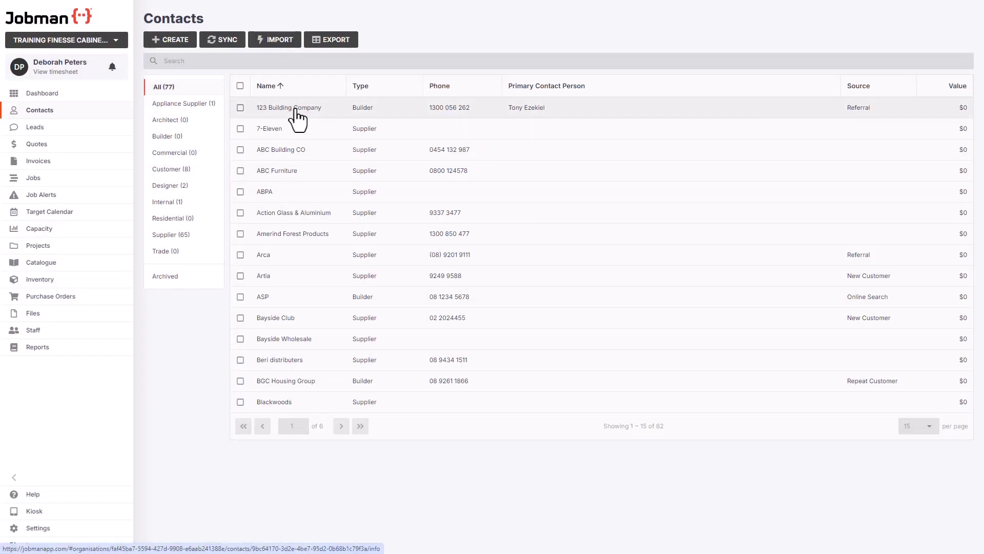
# Step: Open the 123 Building Company contact and view its notes, emails and files
pyautogui.click(296, 111)
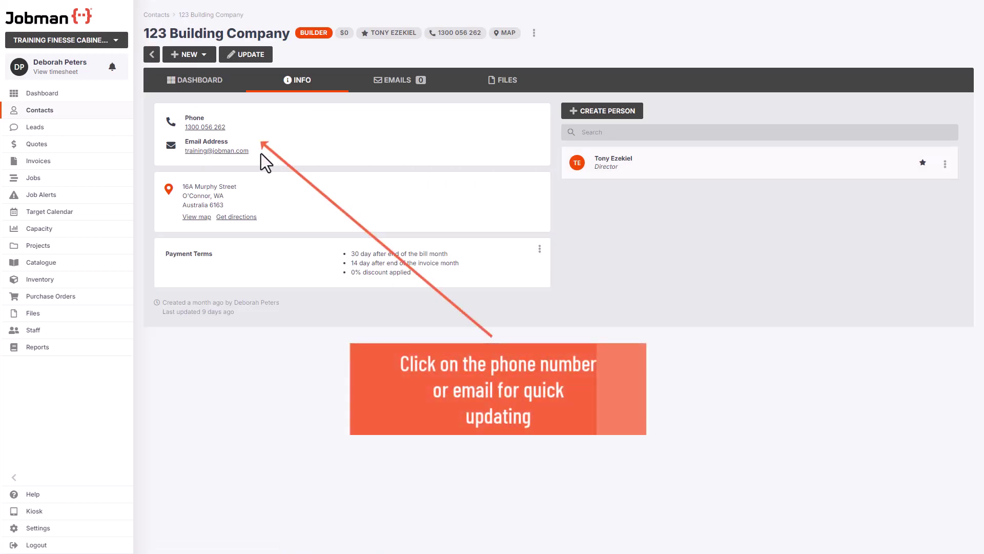
pyautogui.click(191, 90)
pyautogui.click(218, 124)
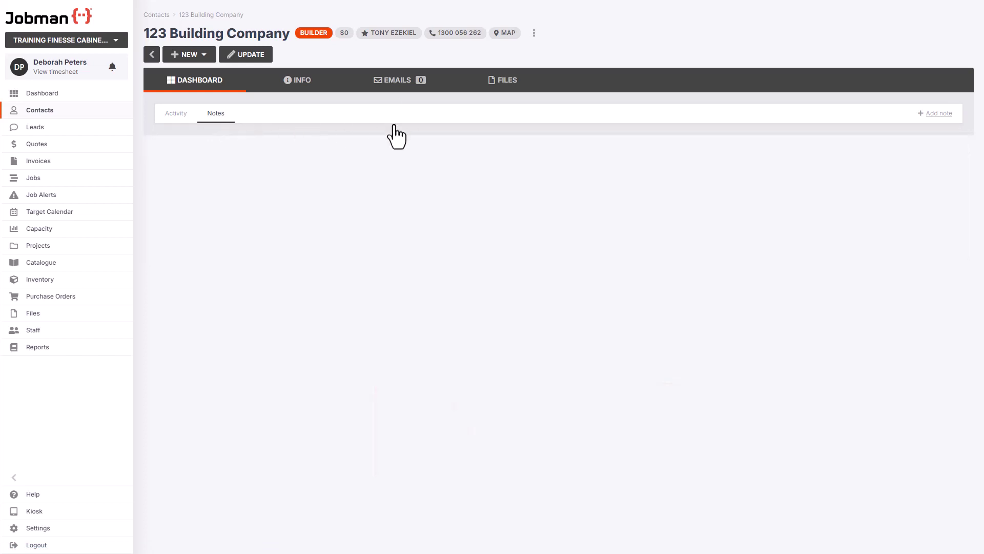
pyautogui.click(399, 80)
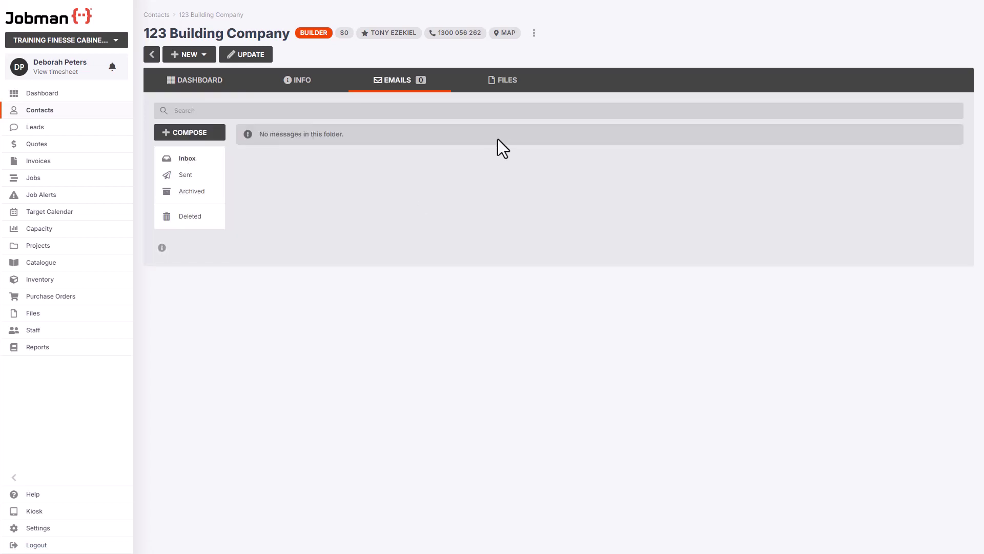
pyautogui.click(508, 82)
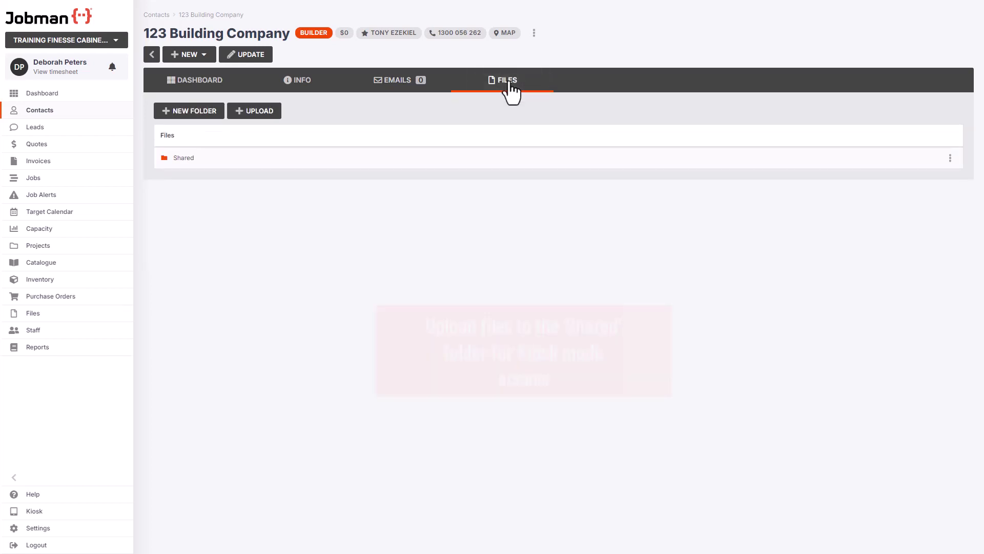
# Step: From the dashboard, search the help for "contacts" and read the article How to Add and Manage Contacts
pyautogui.click(50, 94)
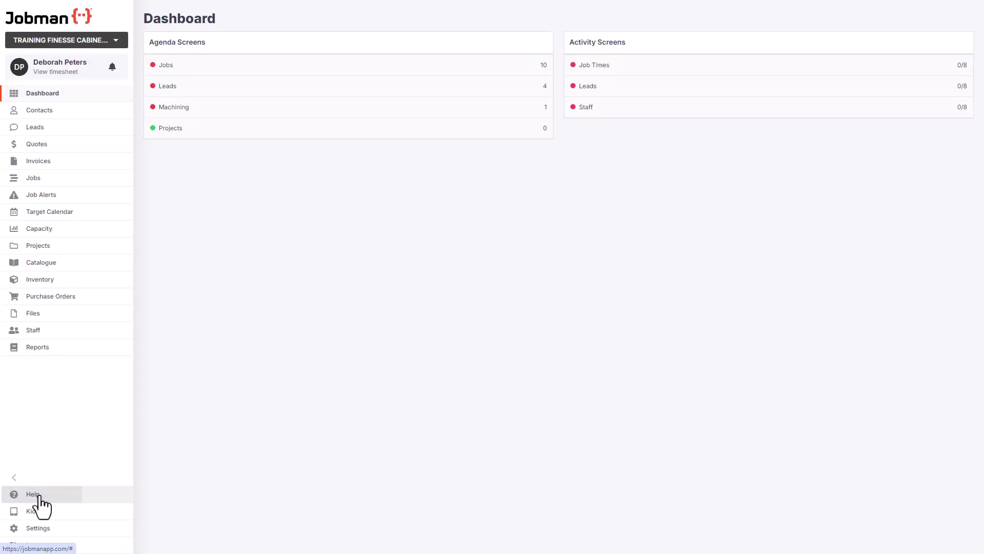
pyautogui.click(33, 493)
pyautogui.click(805, 515)
pyautogui.write('contact')
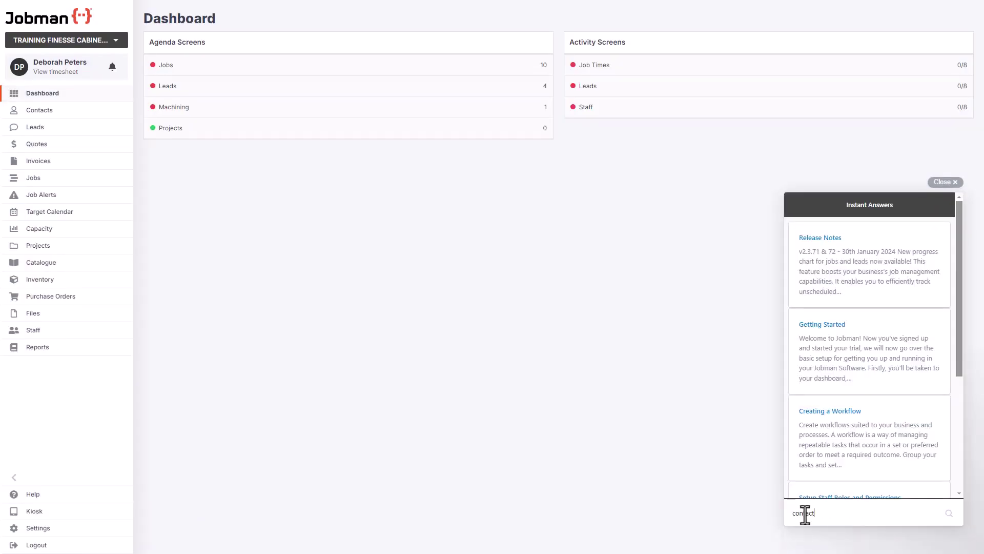
pyautogui.write('s')
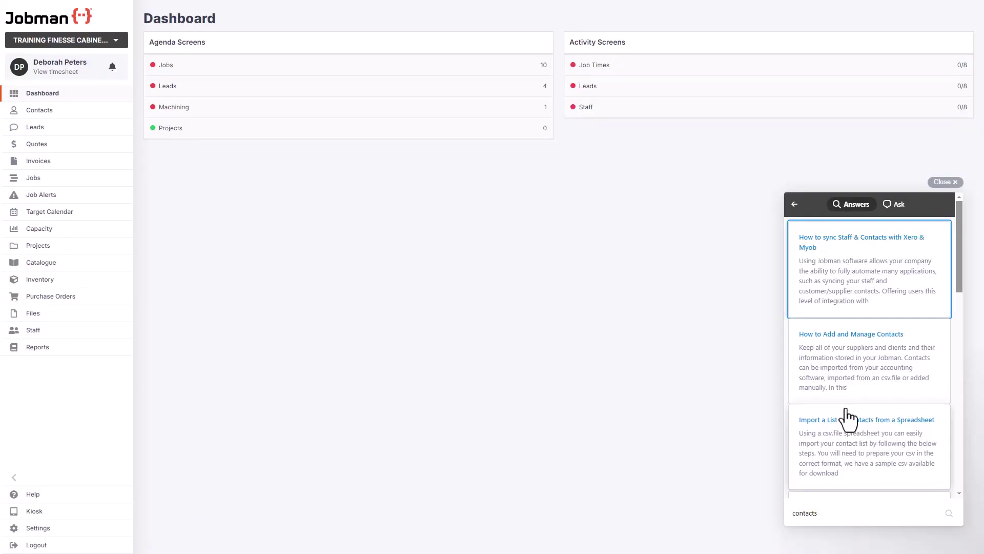
pyautogui.click(829, 348)
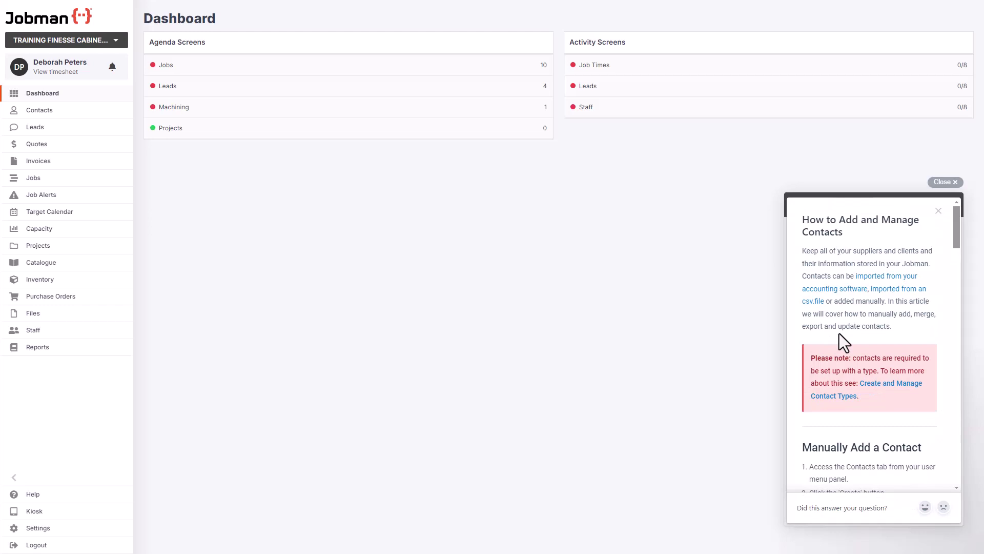
pyautogui.scroll(-5, 840, 333)
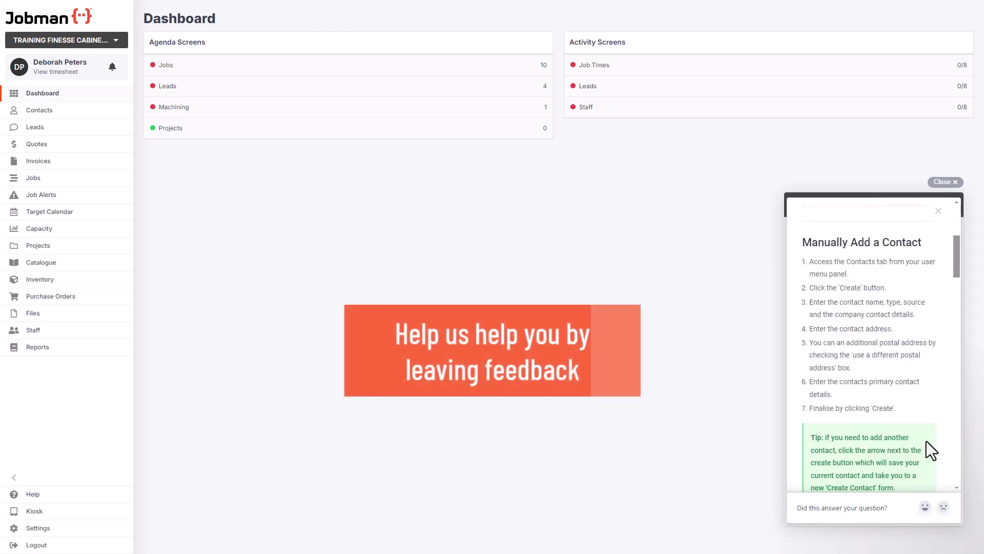
# Step: Give the help article positive feedback, then close the article and the help window
pyautogui.click(925, 507)
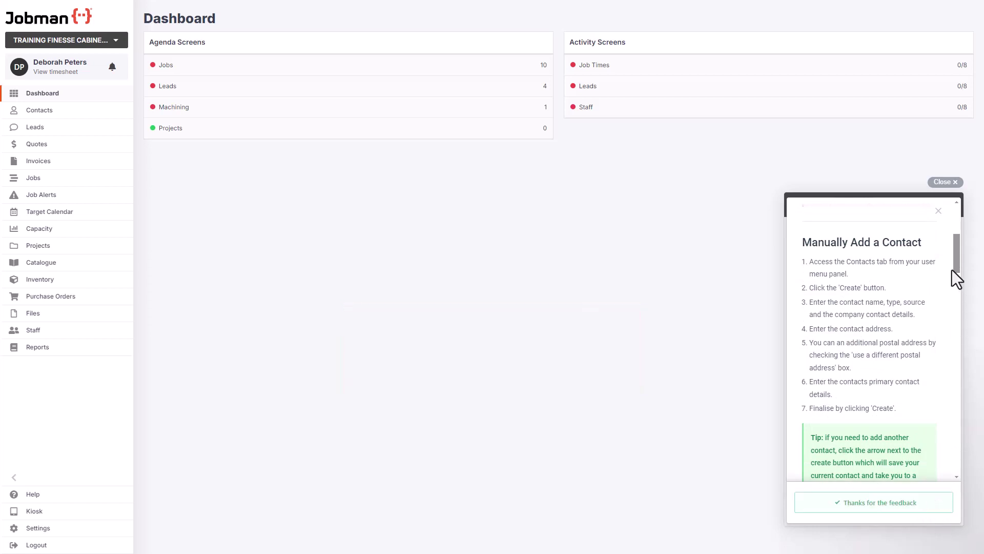
pyautogui.click(939, 210)
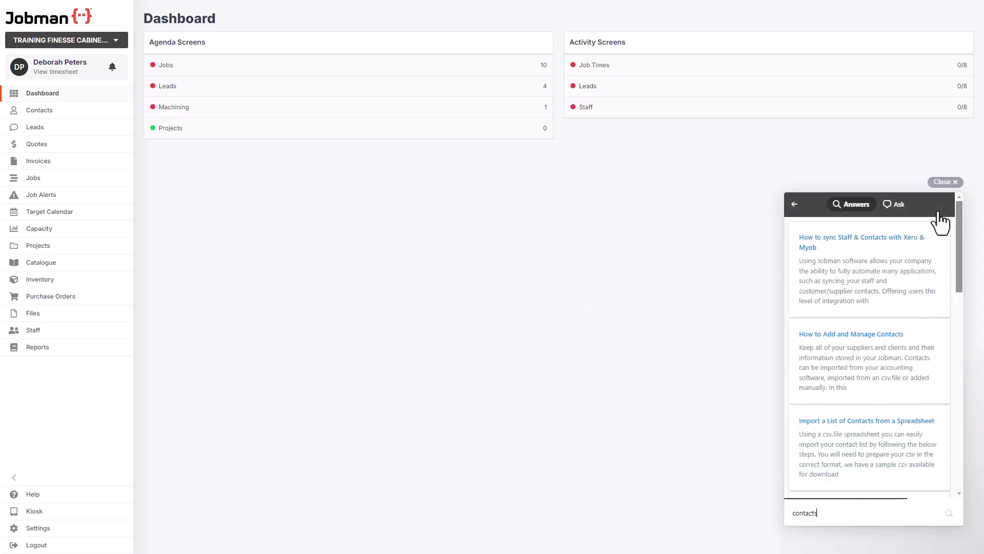
pyautogui.click(945, 183)
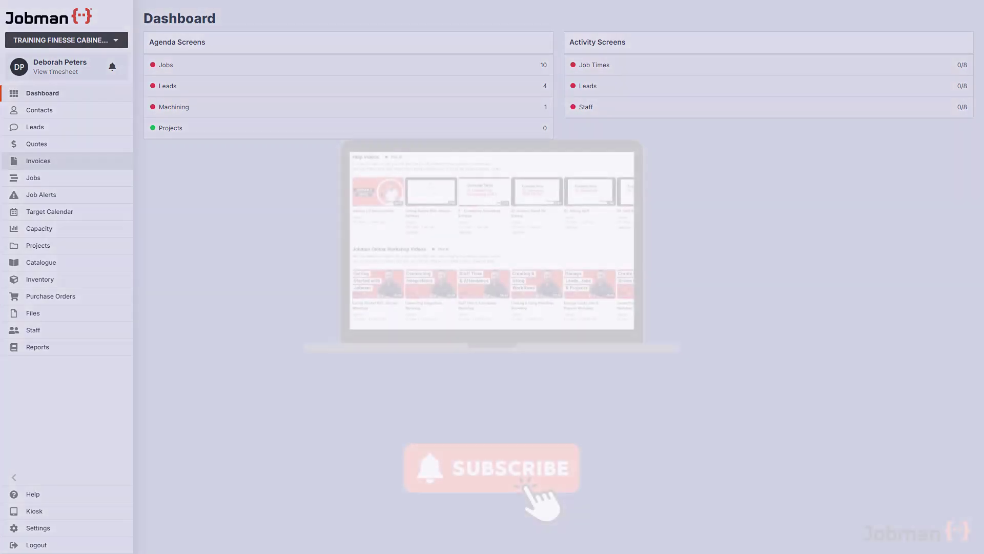